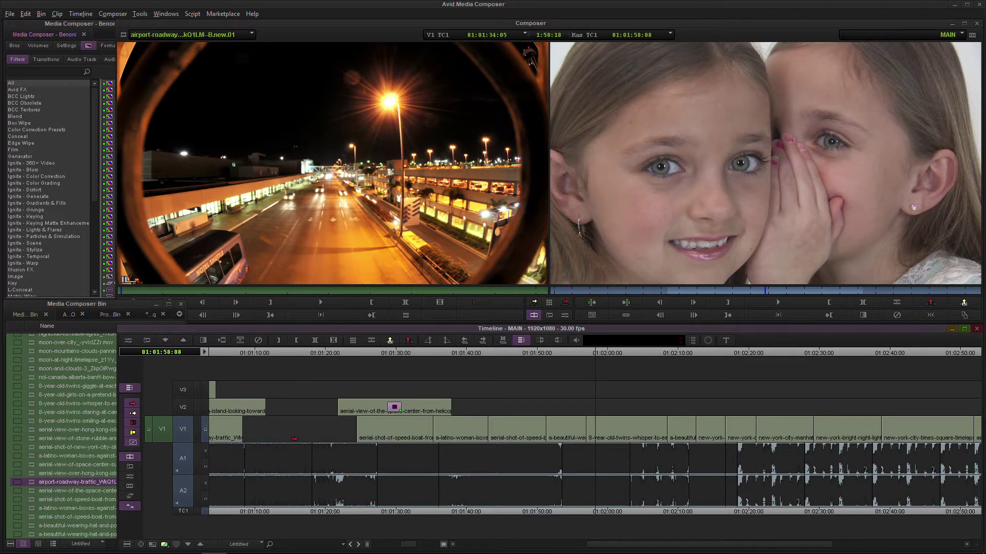
# In Premiere Pro, scale the V2 forest clip to 60 and position it at 732, 390
pyautogui.click(200, 546)
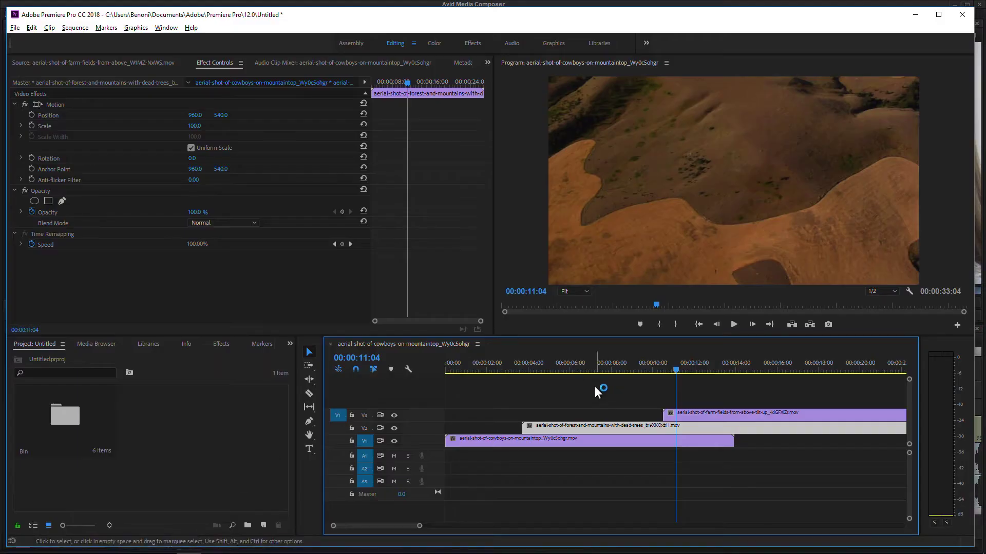
pyautogui.moveTo(649, 365); pyautogui.dragTo(617, 368)
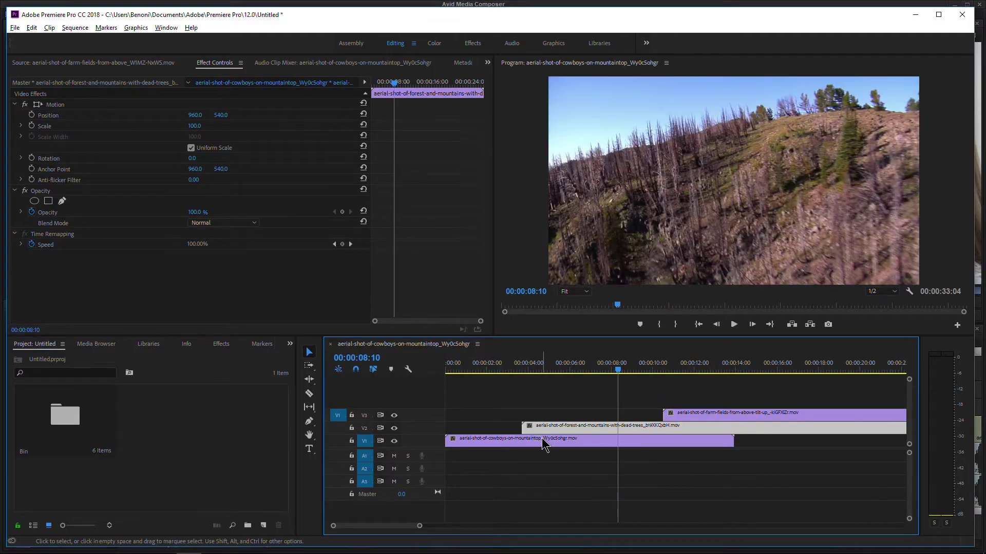
pyautogui.click(543, 442)
pyautogui.click(596, 430)
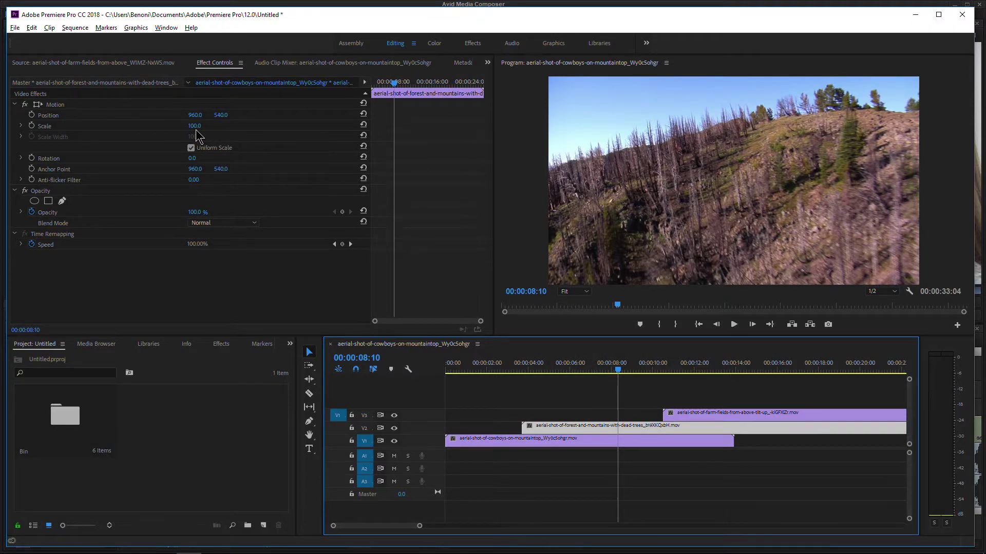
pyautogui.moveTo(196, 131); pyautogui.dragTo(145, 127)
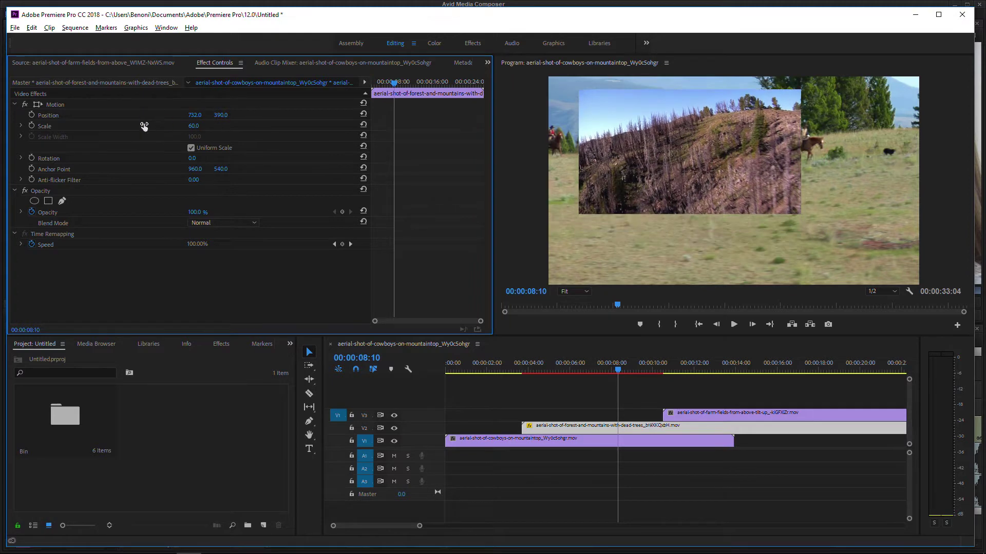
# At 00:00:11:24, set the V3 farm-fields clip to Scale 57.2 and Position 1184, 671
pyautogui.click(688, 368)
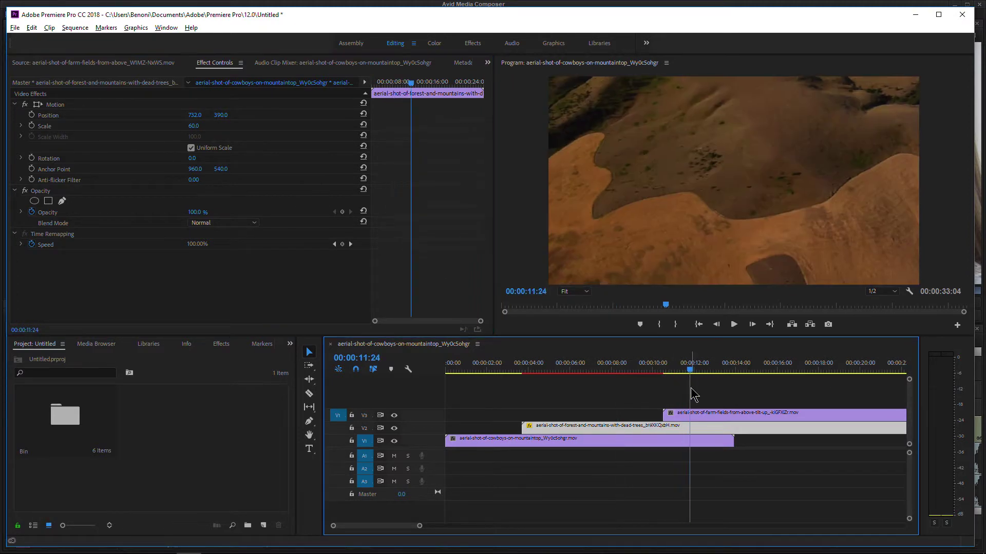
pyautogui.click(706, 415)
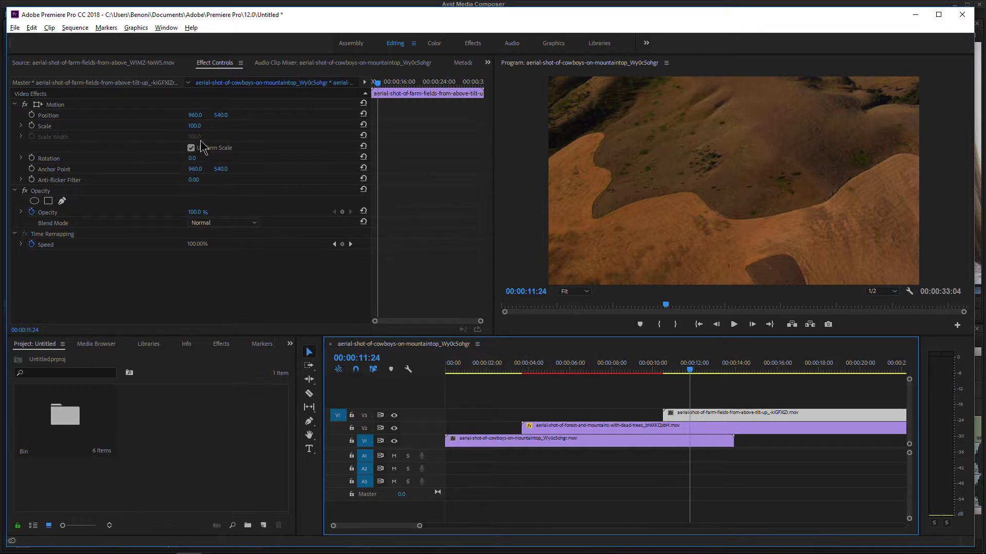
pyautogui.moveTo(195, 130); pyautogui.dragTo(169, 128)
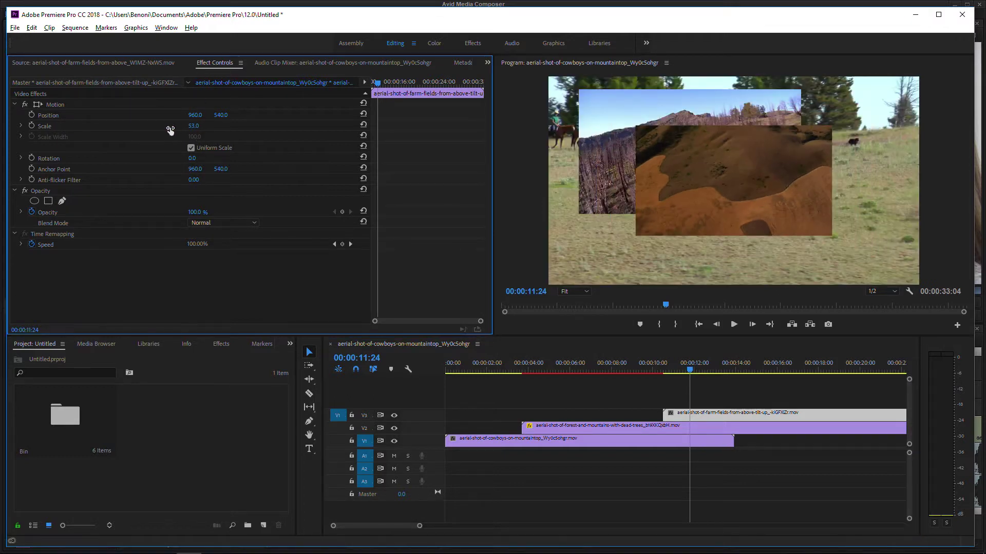
pyautogui.click(22, 126)
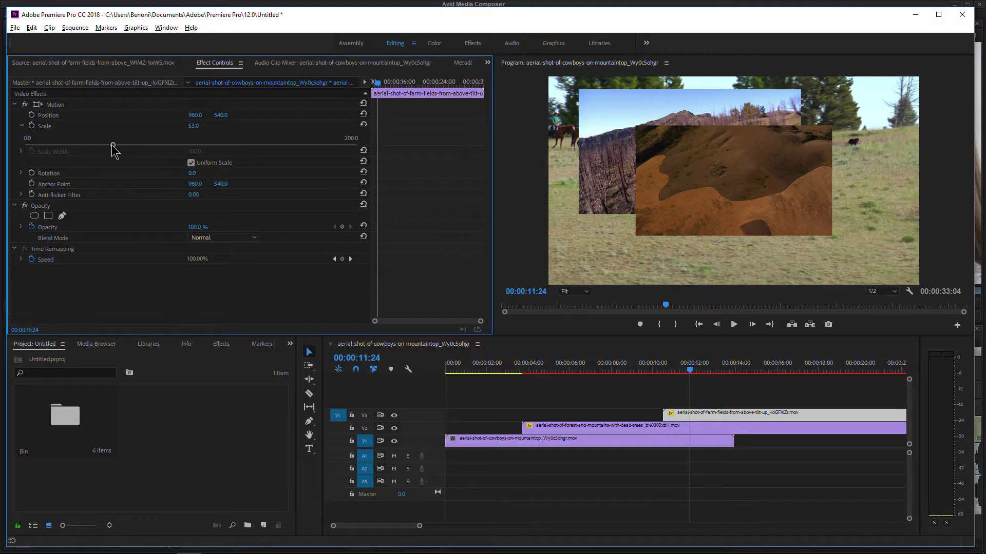
pyautogui.moveTo(111, 146); pyautogui.dragTo(105, 146)
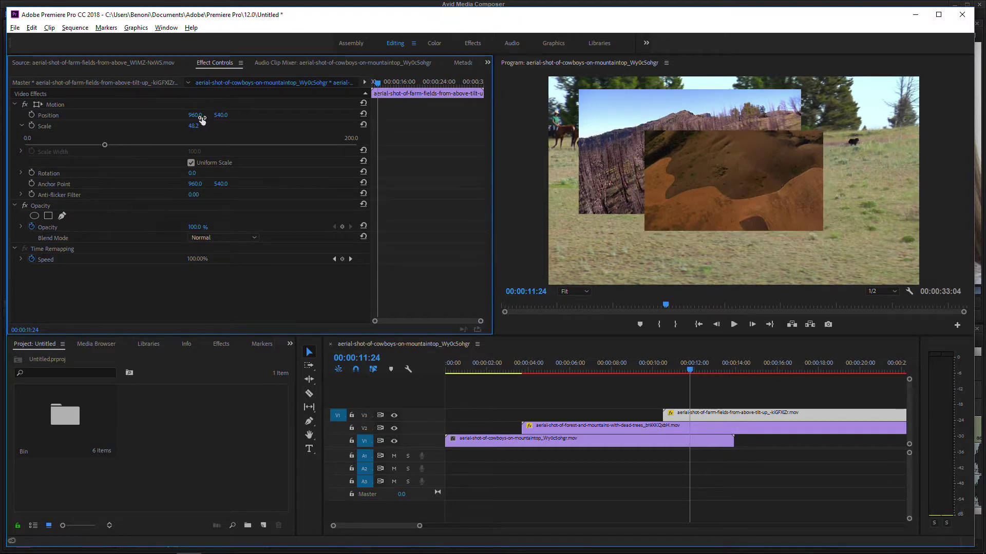
pyautogui.moveTo(221, 115); pyautogui.dragTo(289, 120)
pyautogui.moveTo(191, 131); pyautogui.dragTo(304, 124)
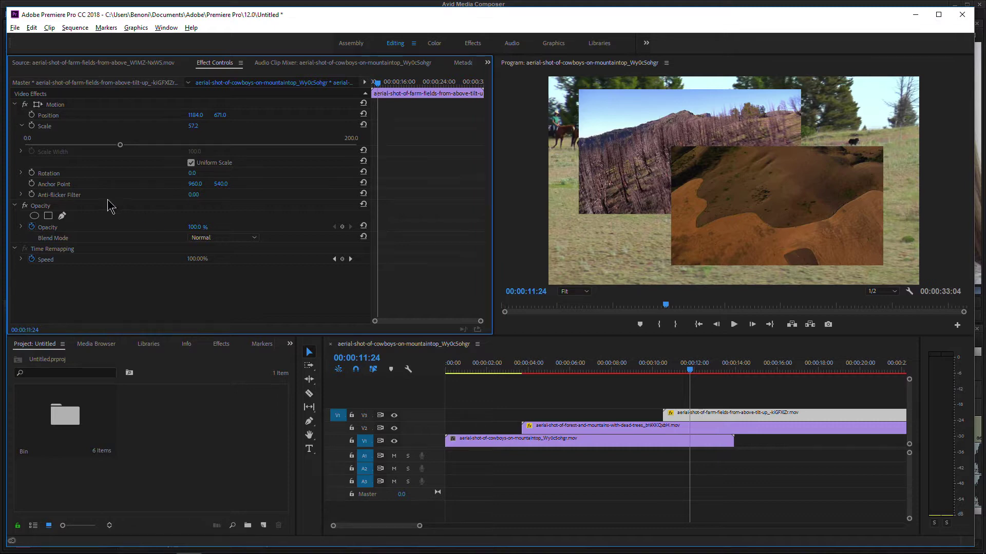
# After trying Soft Light, set the farm-fields blend mode to Linear Burn and reselect the cowboys clip at 00:00:02:17
pyautogui.click(214, 239)
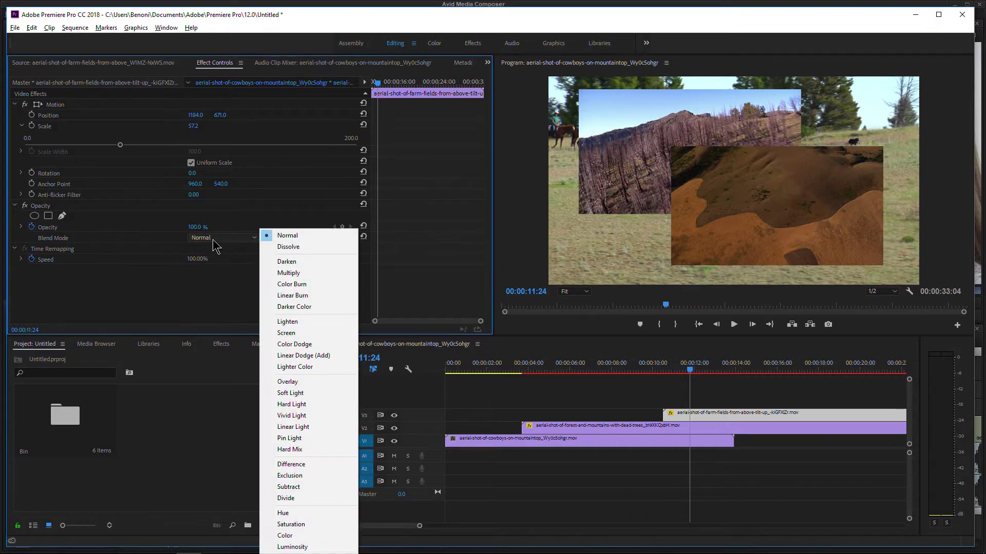
pyautogui.click(310, 394)
pyautogui.click(244, 240)
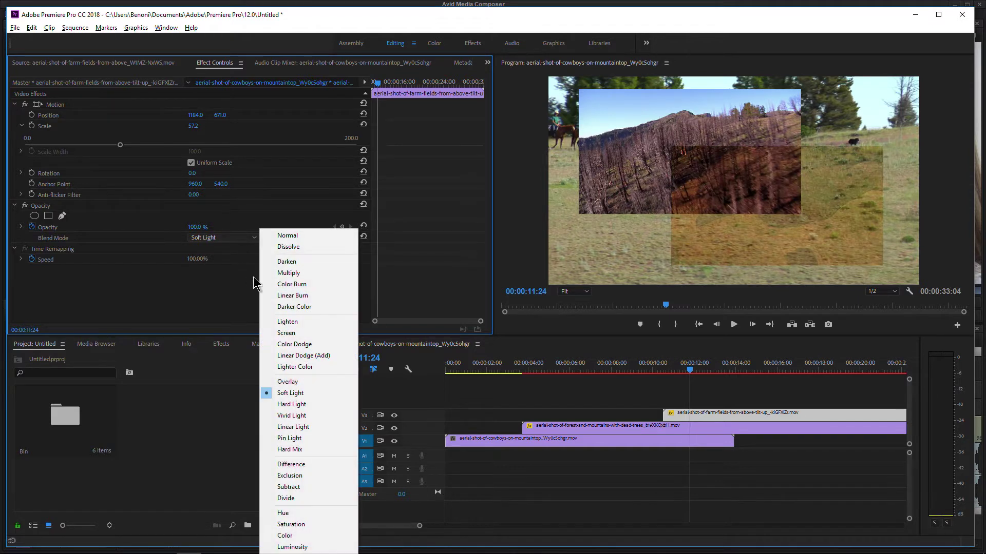
pyautogui.click(301, 294)
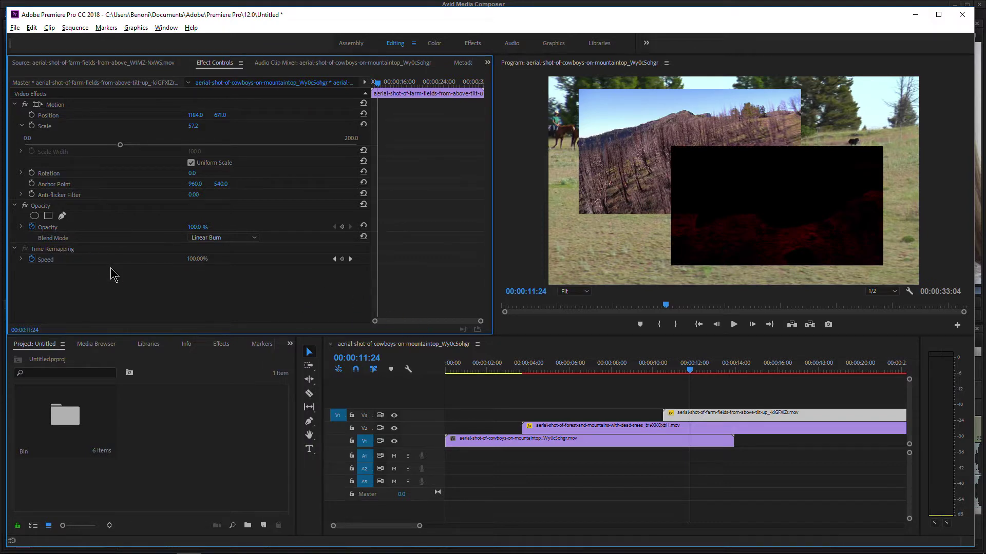
pyautogui.moveTo(605, 377); pyautogui.dragTo(684, 370)
pyautogui.click(498, 443)
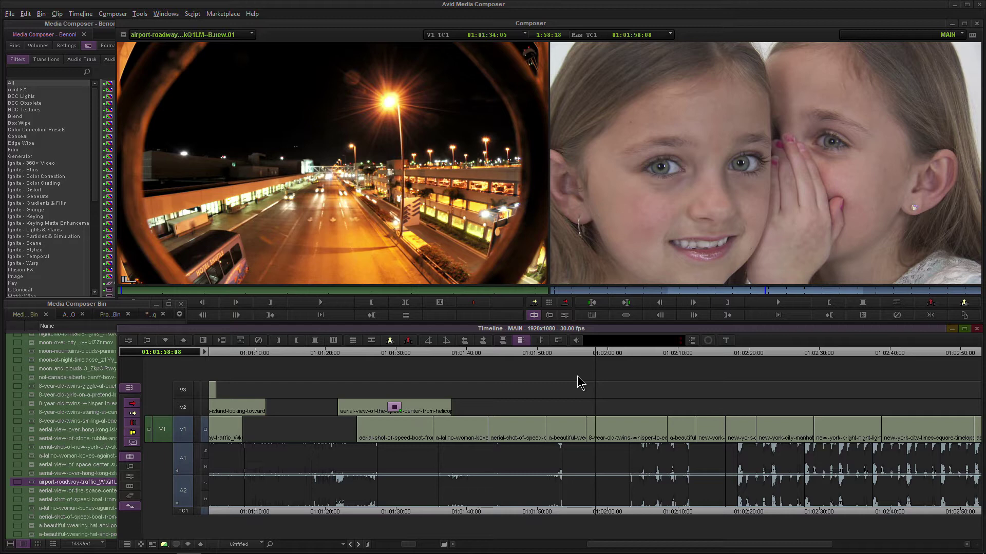
# Play the MAIN timeline in Media Composer from the airport roadway shot through the twins-whisper clip
pyautogui.press('space')
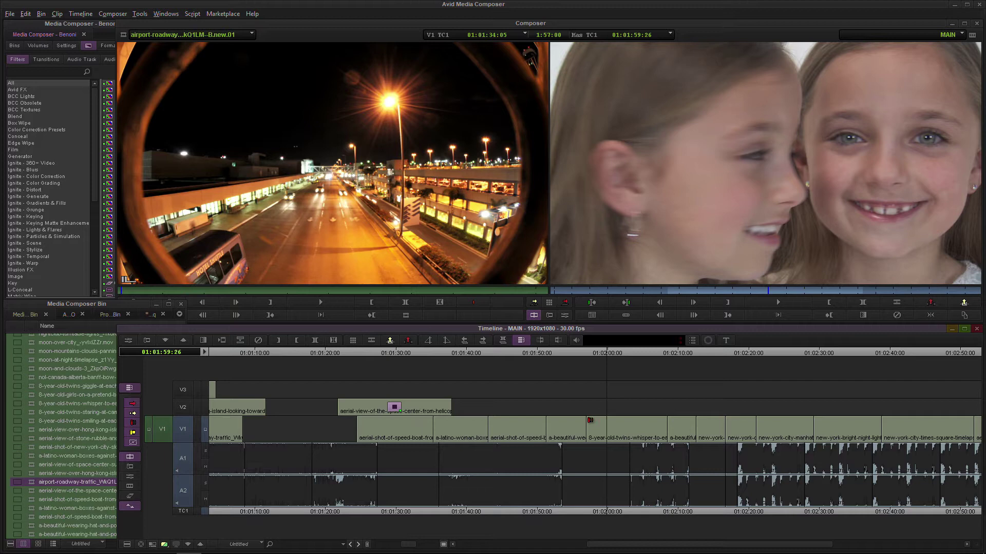
# Stop playback, park on the New York skyline shot at 01:02:23:26 and select its V1 segment
pyautogui.click(615, 430)
pyautogui.click(624, 355)
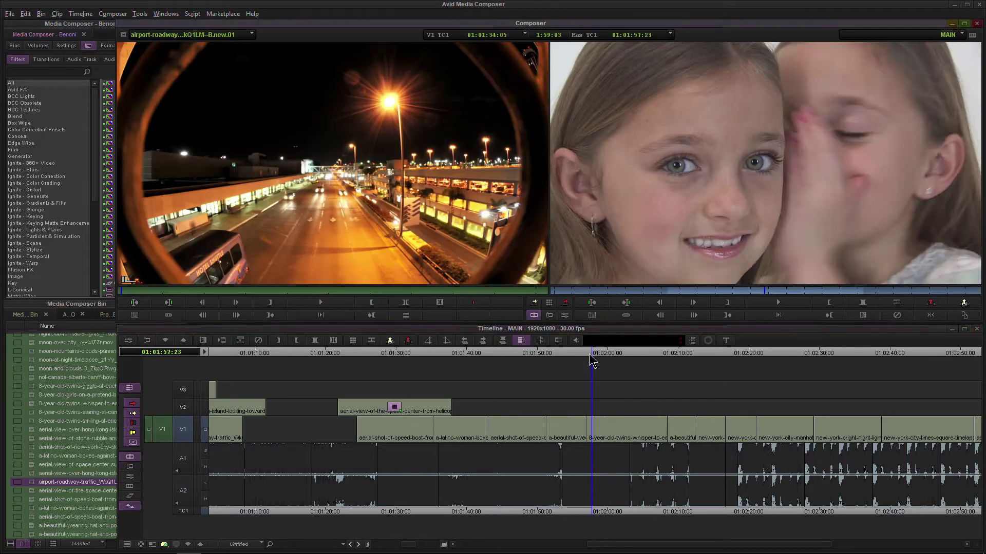
pyautogui.click(703, 220)
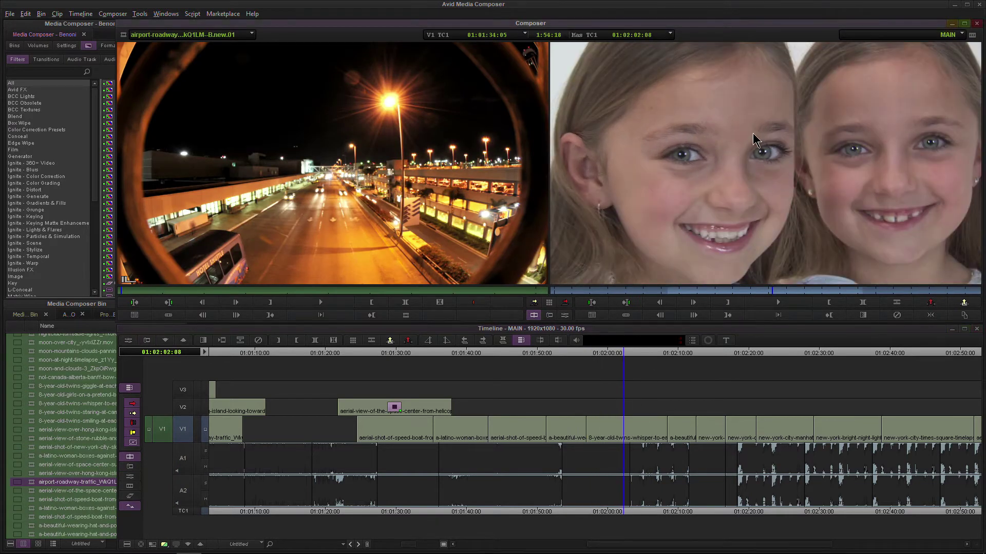
pyautogui.click(680, 354)
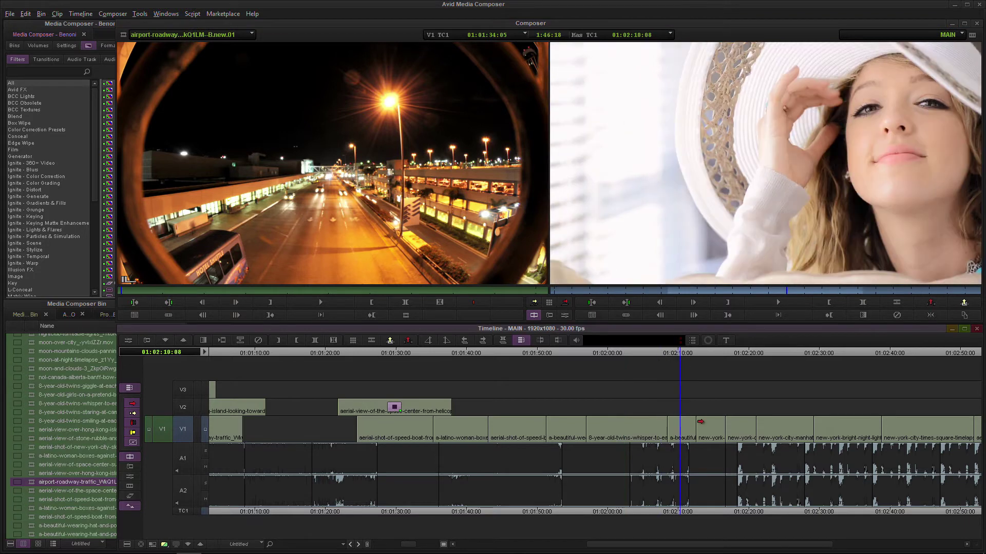
pyautogui.click(703, 422)
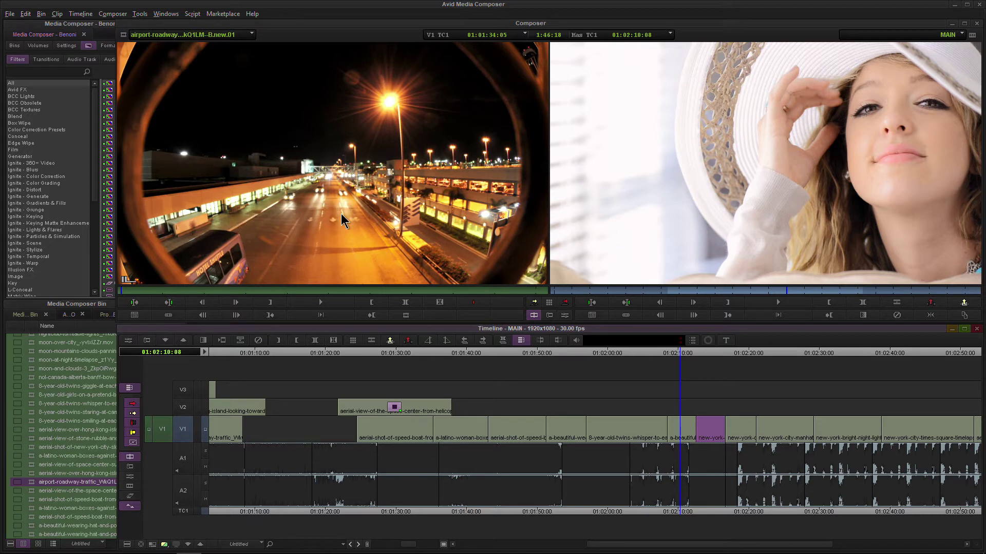
pyautogui.moveTo(683, 354); pyautogui.dragTo(777, 353)
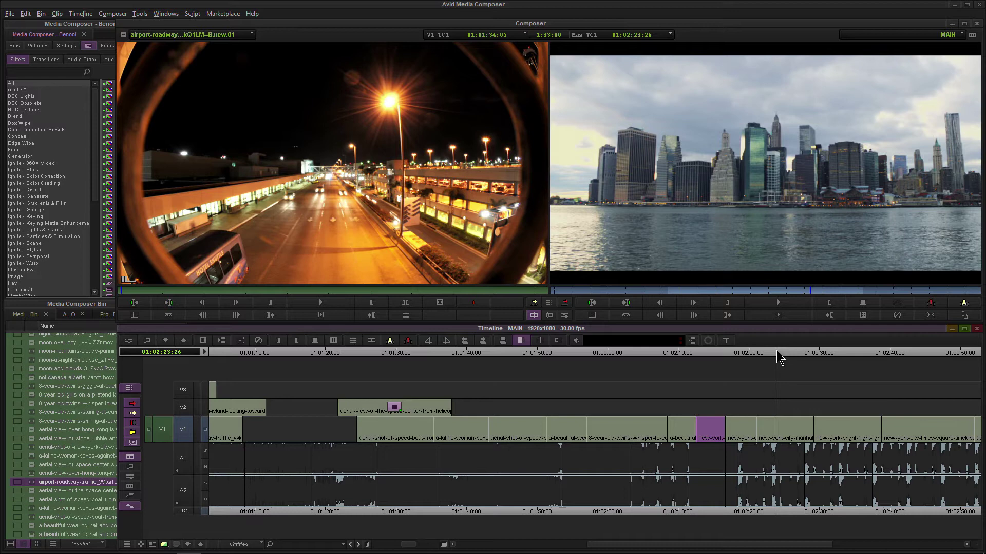
pyautogui.click(779, 426)
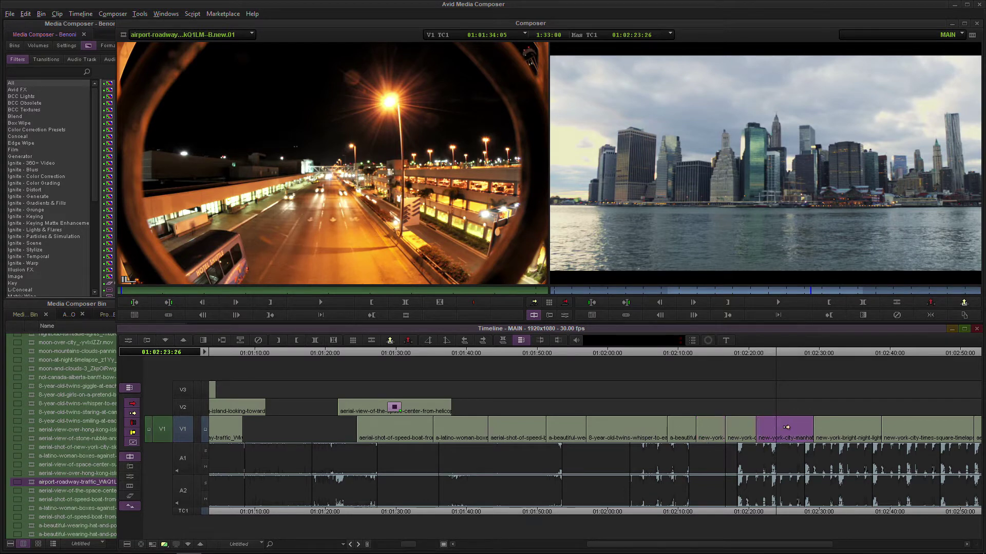
# Apply 3D Warp from the Blend effects to the New York skyline clip and set Scaling to 63
pyautogui.click(24, 116)
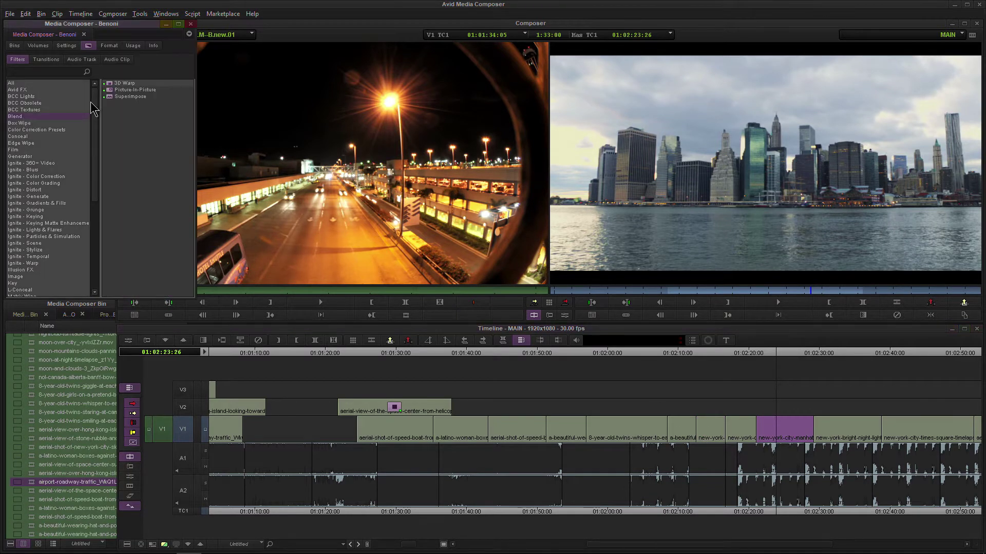
pyautogui.click(109, 83)
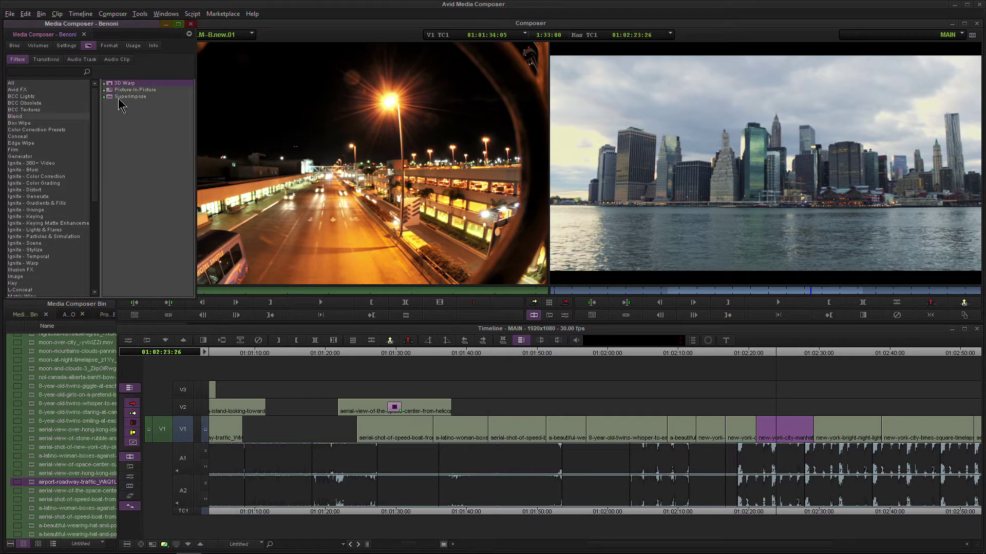
pyautogui.moveTo(109, 87); pyautogui.dragTo(775, 424)
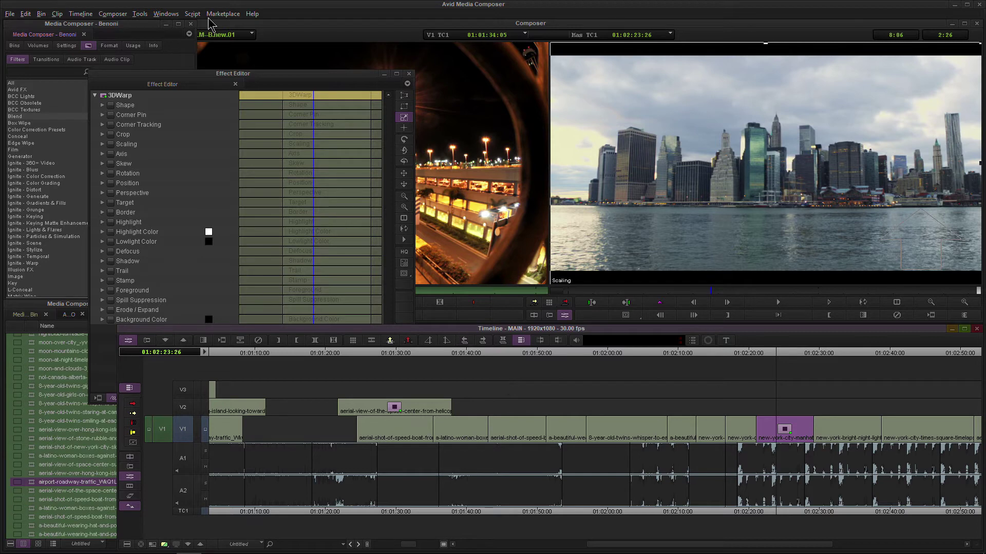
pyautogui.moveTo(241, 77); pyautogui.dragTo(333, 81)
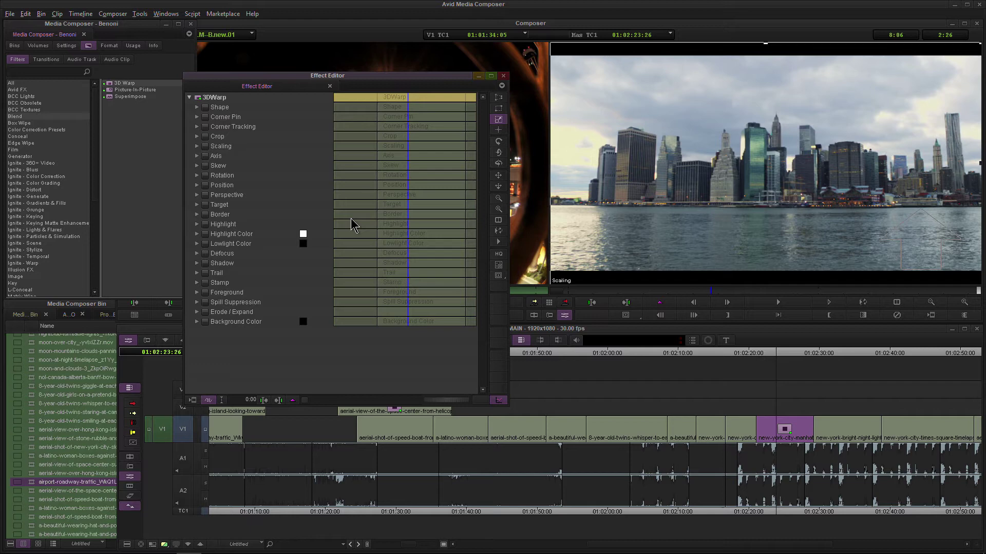
pyautogui.click(197, 147)
pyautogui.moveTo(255, 158); pyautogui.dragTo(251, 159)
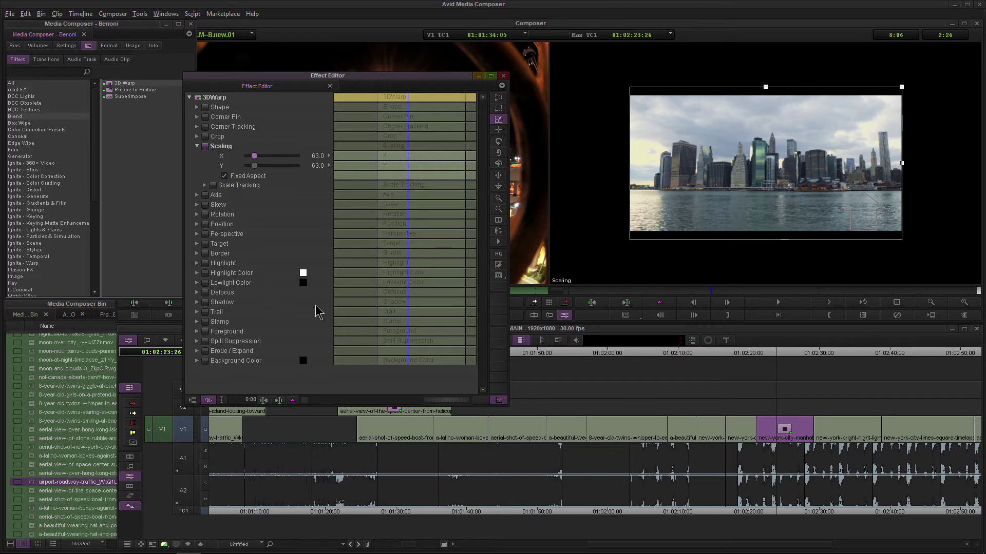
pyautogui.click(504, 75)
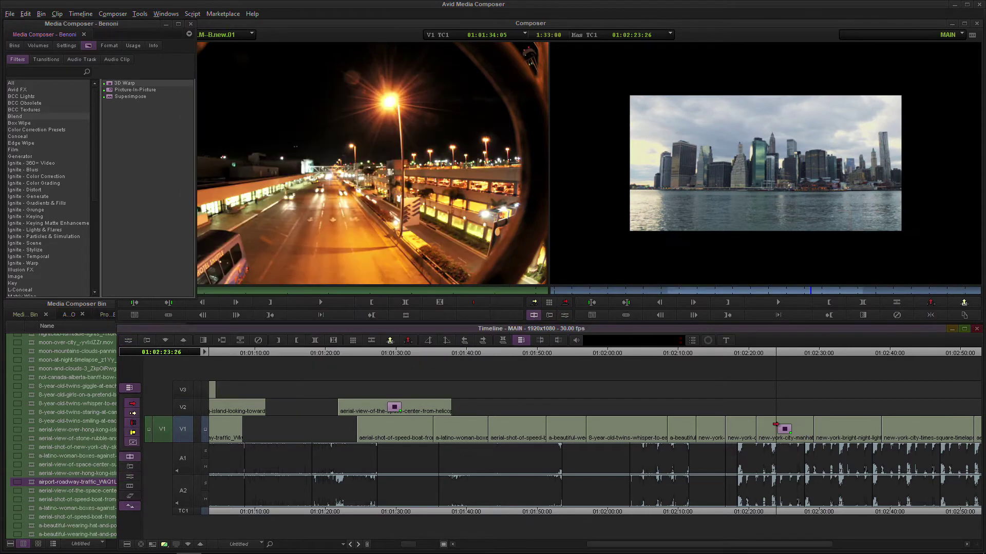
# Move the skyline clip to V2, then warp the night city clip to 55% and shift it upper left
pyautogui.moveTo(784, 429); pyautogui.dragTo(827, 364)
pyautogui.click(894, 423)
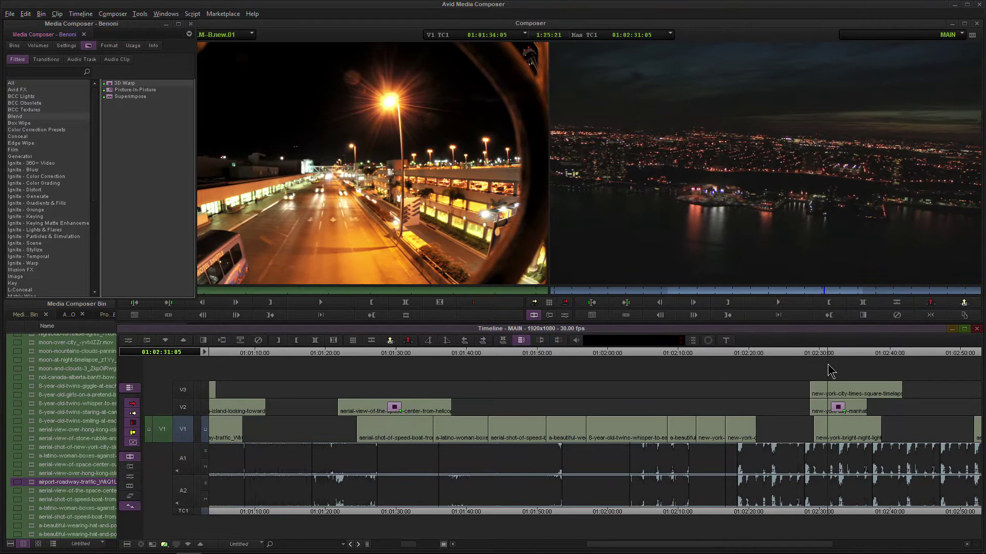
pyautogui.moveTo(119, 89); pyautogui.dragTo(853, 390)
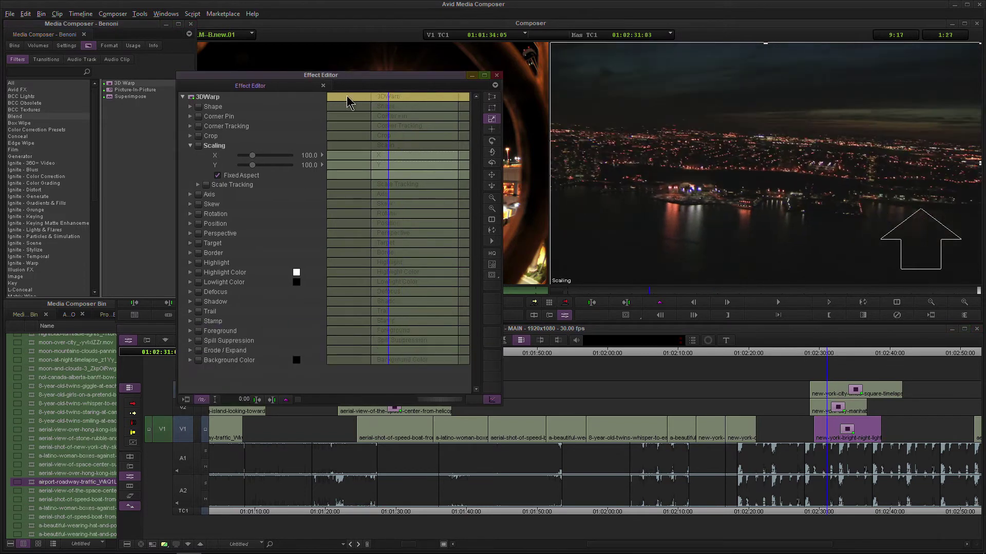
pyautogui.moveTo(251, 154); pyautogui.dragTo(246, 154)
pyautogui.moveTo(686, 218); pyautogui.dragTo(643, 136)
pyautogui.click(818, 417)
# Scale the V2 Manhattan skyline clip to 63 and drag it to the lower right of the frame
pyautogui.click(815, 410)
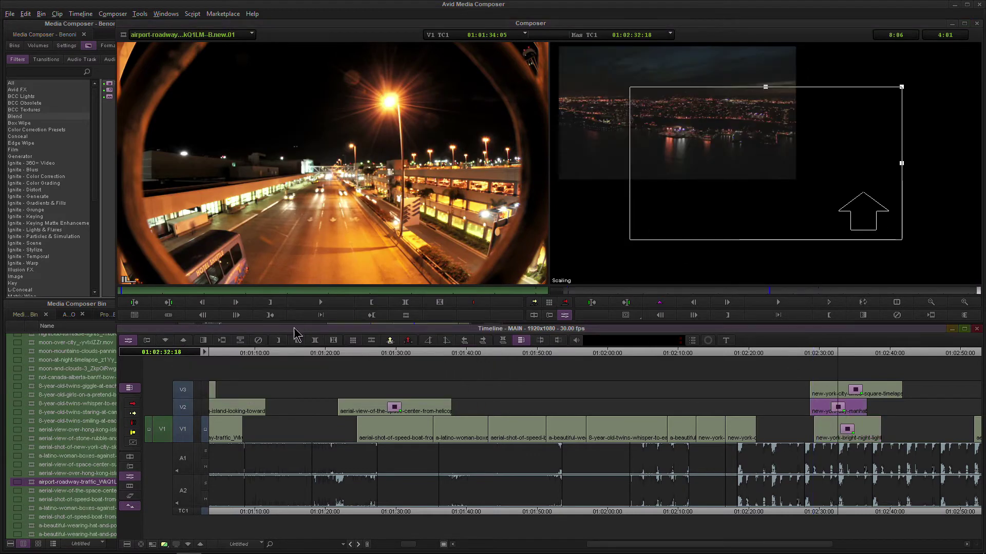
pyautogui.moveTo(344, 325); pyautogui.dragTo(344, 337)
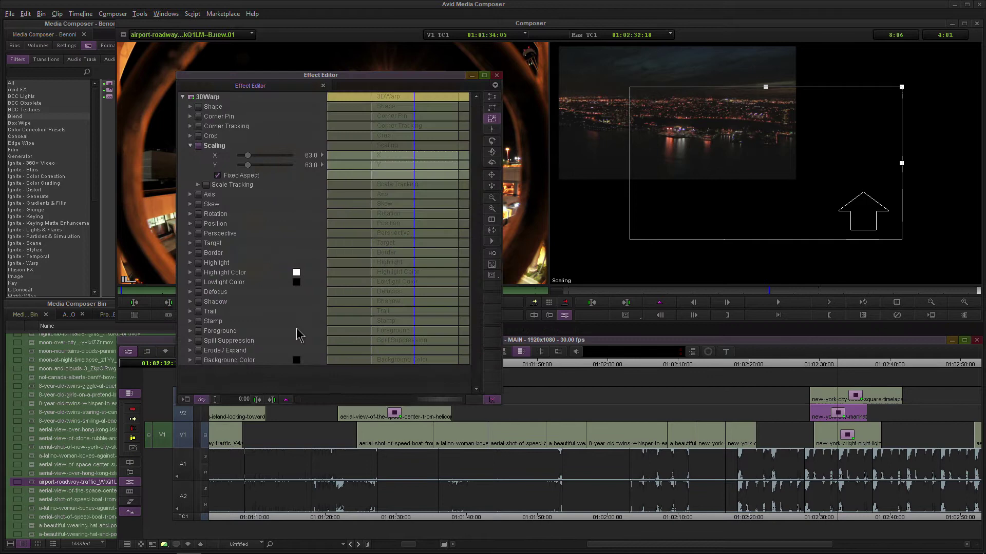
pyautogui.moveTo(414, 97); pyautogui.dragTo(406, 96)
pyautogui.moveTo(677, 184); pyautogui.dragTo(719, 216)
pyautogui.click(205, 409)
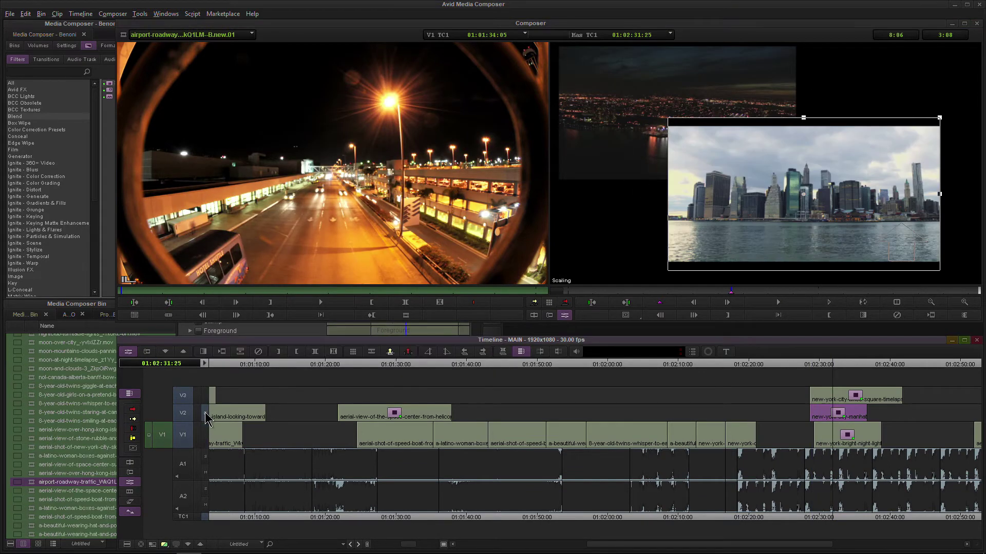
# Set the V3 Times Square clip's 3D Warp Scaling to 42, place it upper right, and preview the collage
pyautogui.click(844, 364)
pyautogui.click(564, 315)
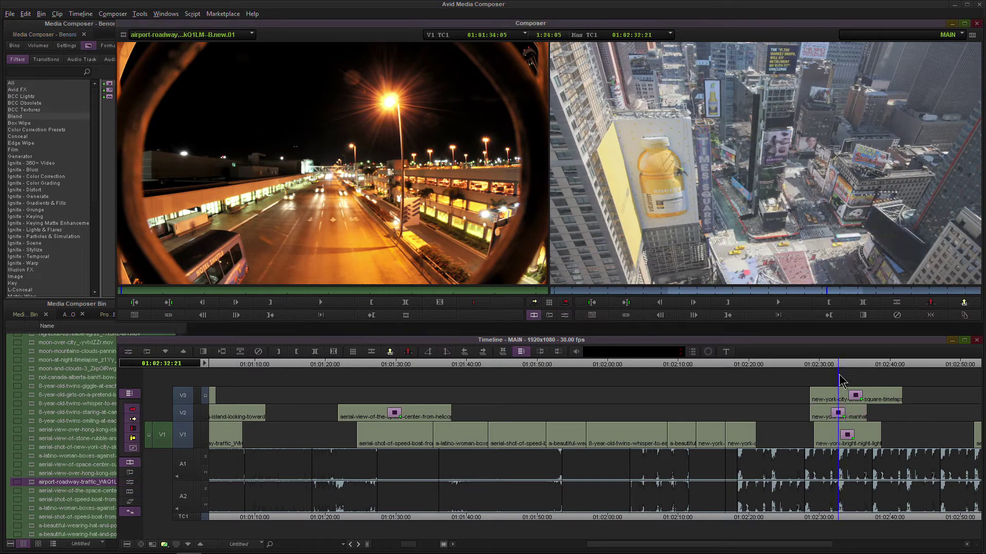
pyautogui.click(565, 314)
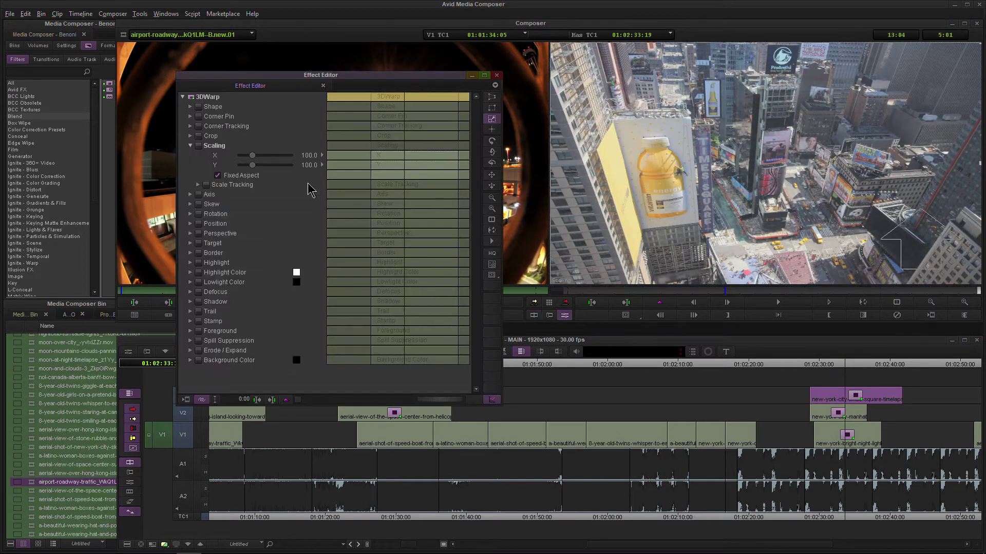
pyautogui.moveTo(244, 158); pyautogui.dragTo(250, 158)
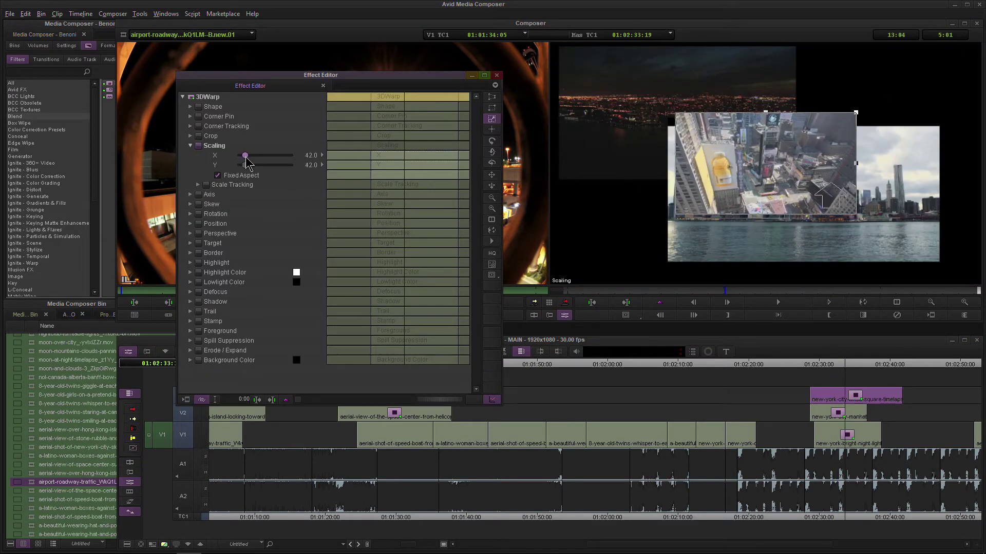
pyautogui.moveTo(778, 181); pyautogui.dragTo(874, 125)
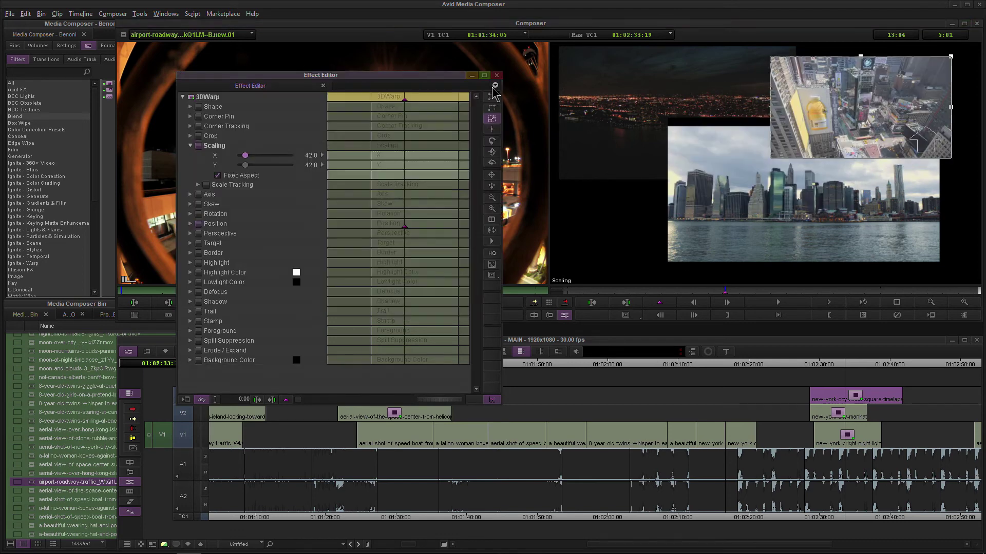
pyautogui.click(497, 75)
pyautogui.click(831, 369)
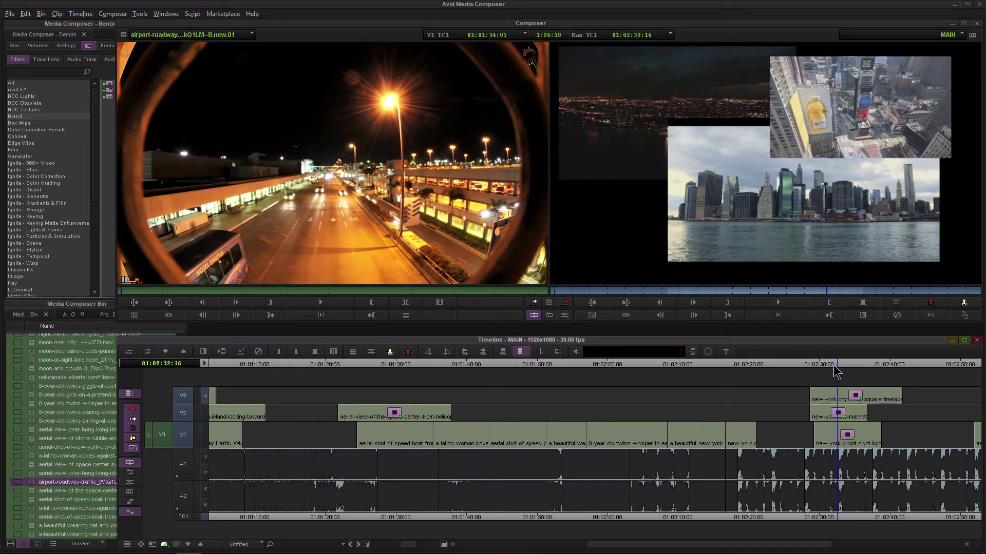
pyautogui.moveTo(832, 368)
pyautogui.mouseDown()
pyautogui.moveTo(861, 362)
pyautogui.moveTo(833, 368)
pyautogui.moveTo(841, 372)
pyautogui.mouseUp()
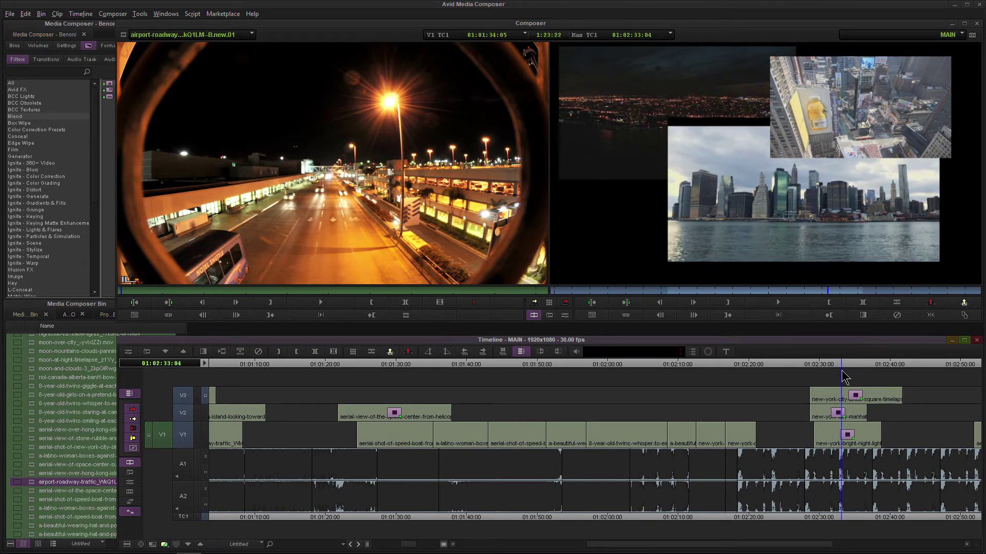
# Browse the Color Correction Presets and Timewarp effects, then scrub back to the Hong Kong aerial at 01:00:15:27
pyautogui.click(836, 399)
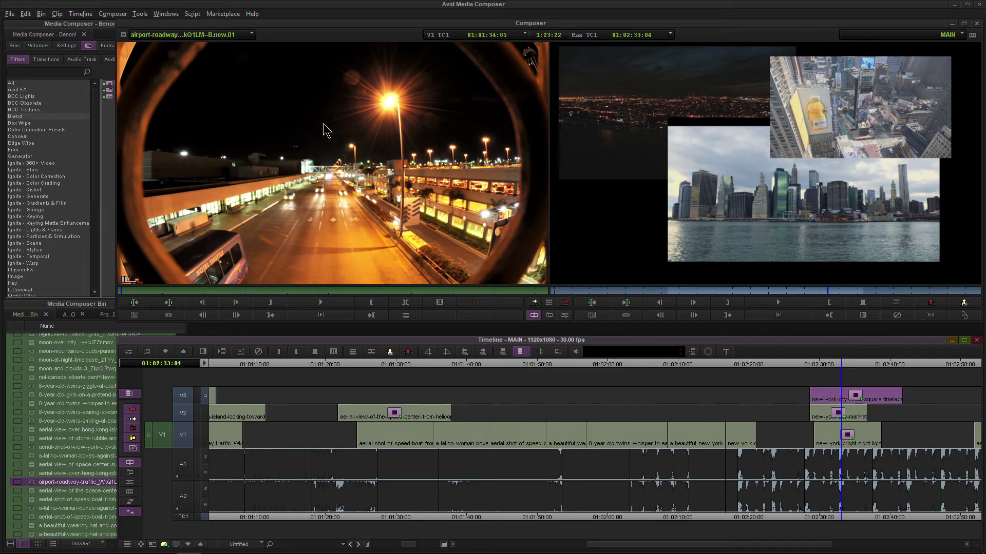
pyautogui.click(31, 129)
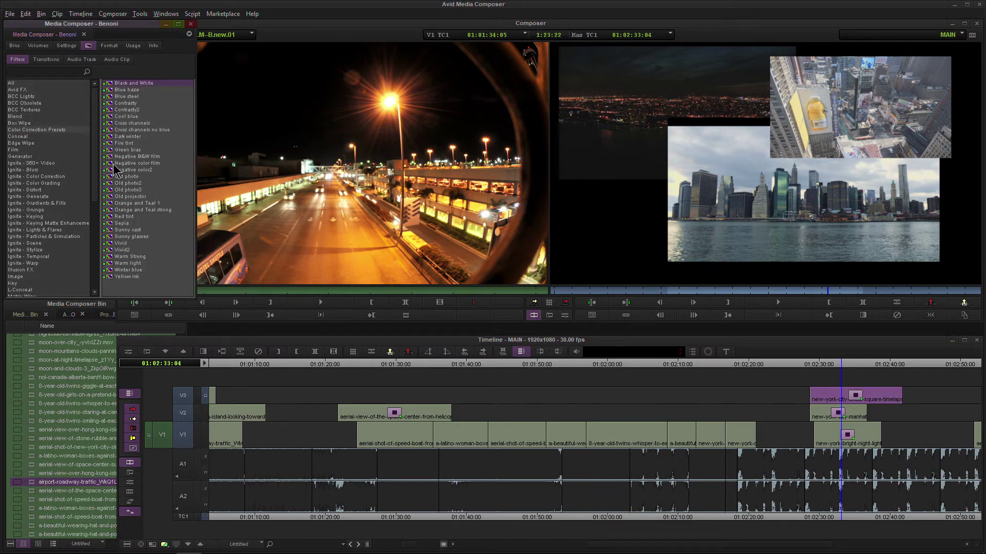
pyautogui.moveTo(840, 365); pyautogui.dragTo(835, 366)
pyautogui.scroll(-8, 48, 203)
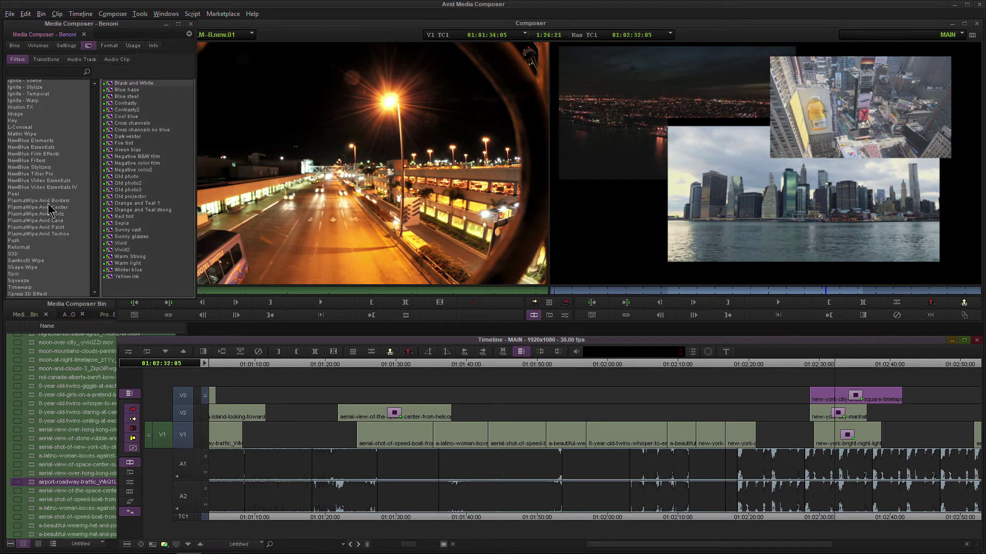
pyautogui.click(24, 290)
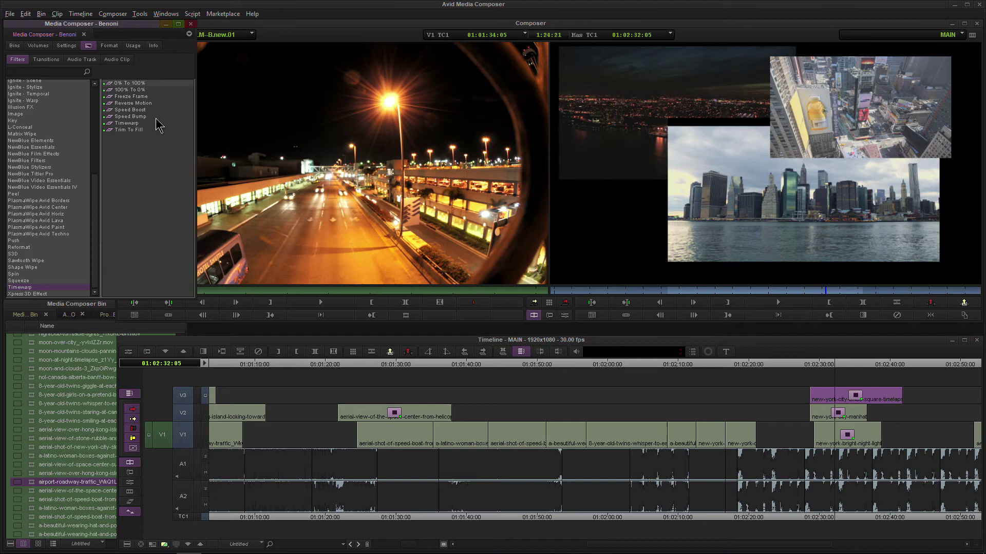
pyautogui.scroll(8, 44, 230)
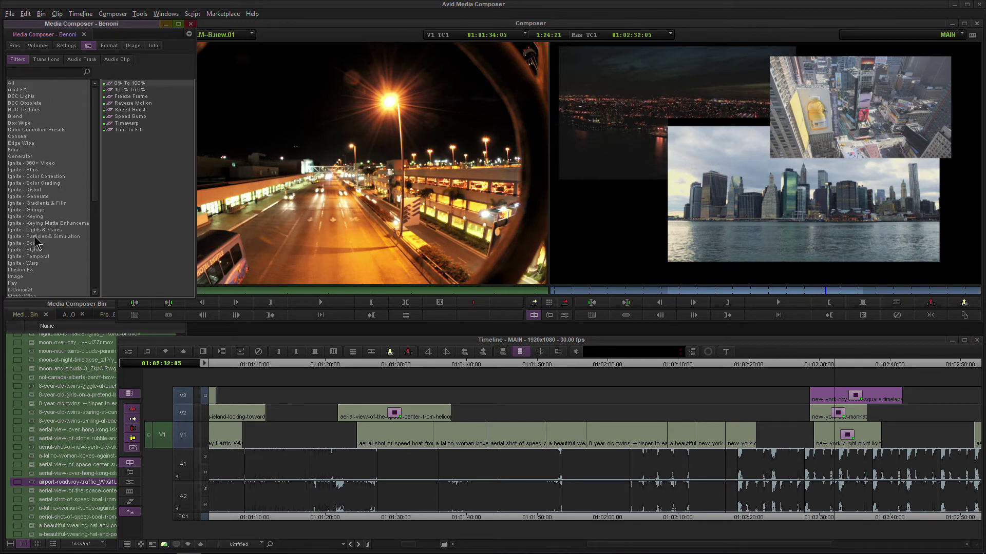
pyautogui.scroll(-5, 48, 221)
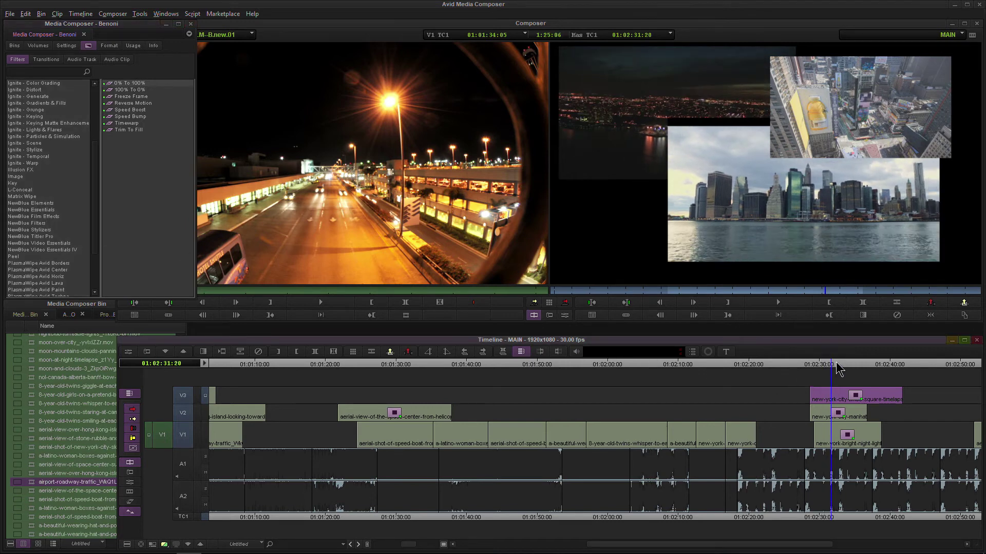
pyautogui.moveTo(837, 368); pyautogui.dragTo(839, 360)
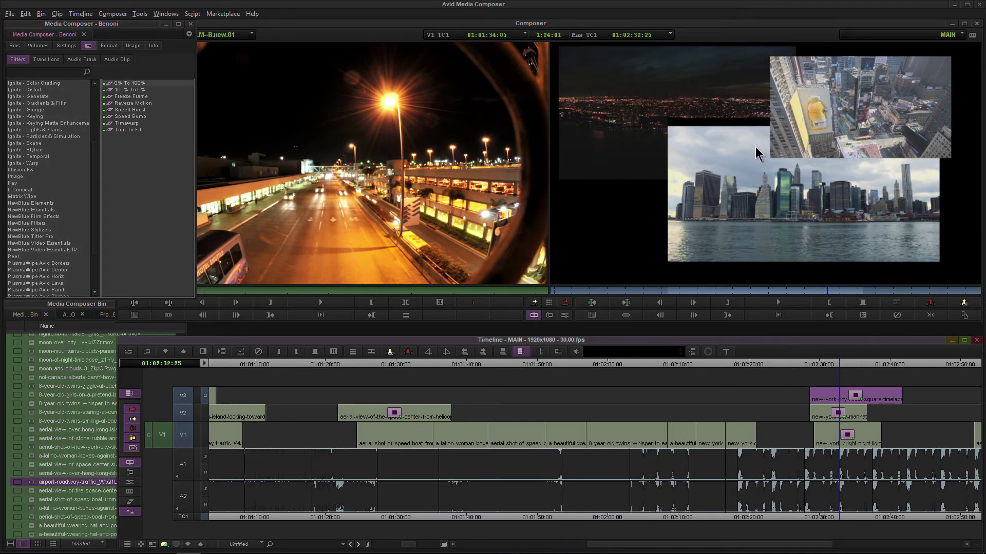
pyautogui.moveTo(832, 364); pyautogui.dragTo(498, 404)
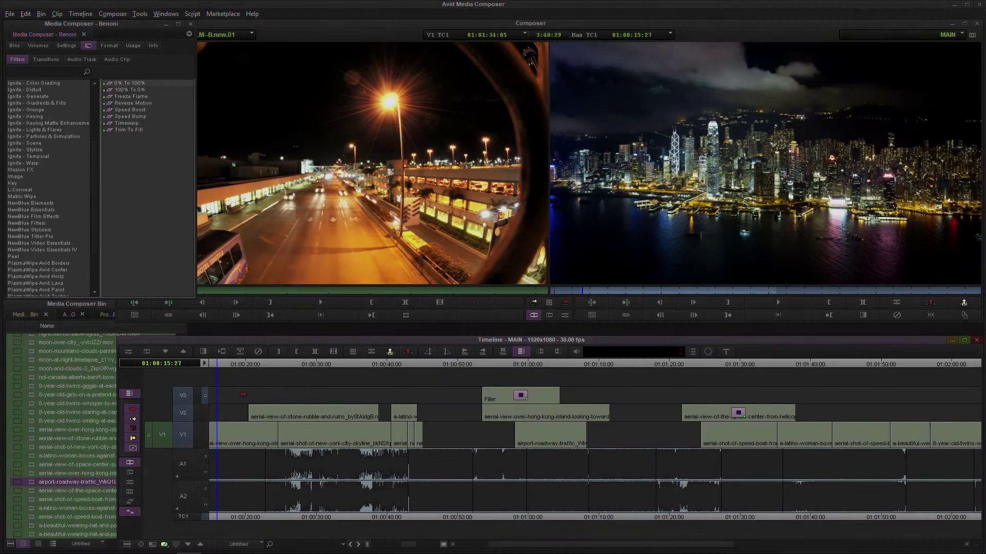
# At the opening Hong Kong clips, list the Blend effects and pick 3D Warp
pyautogui.click(734, 183)
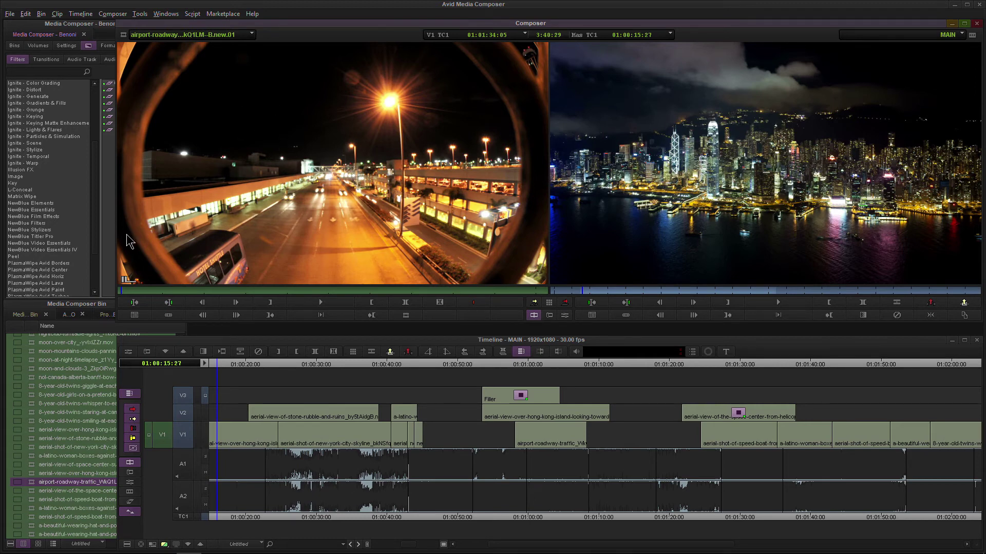
pyautogui.scroll(-3, 69, 214)
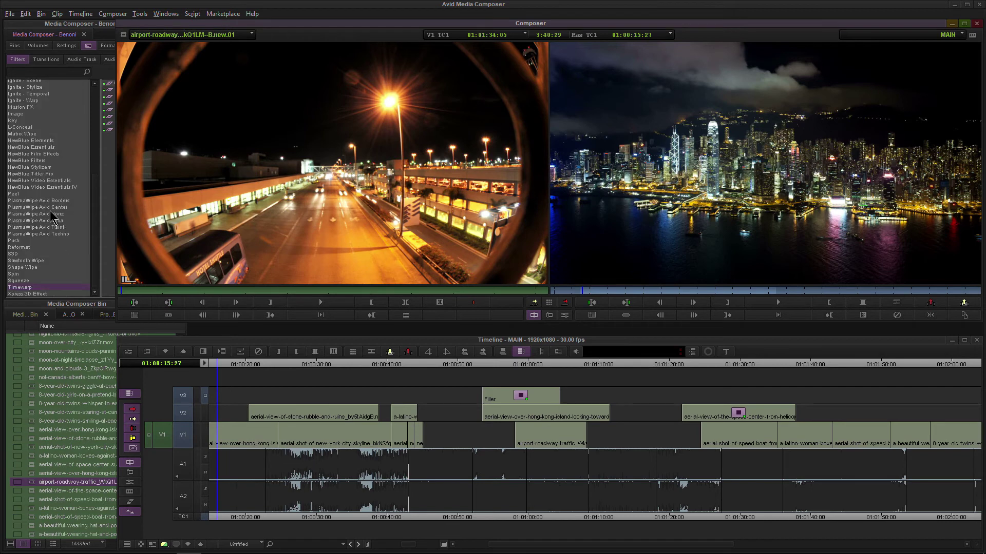
pyautogui.scroll(8, 51, 215)
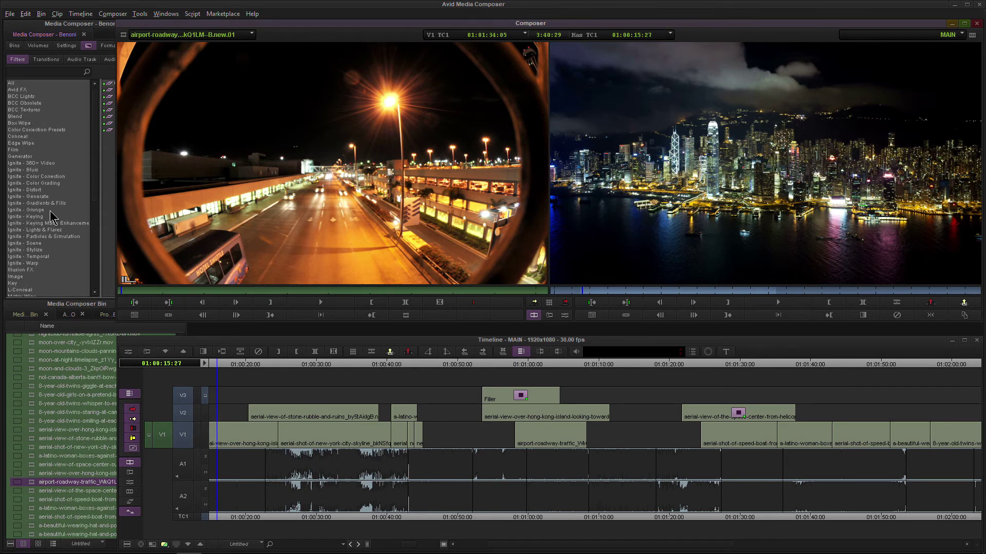
pyautogui.click(21, 117)
pyautogui.click(113, 84)
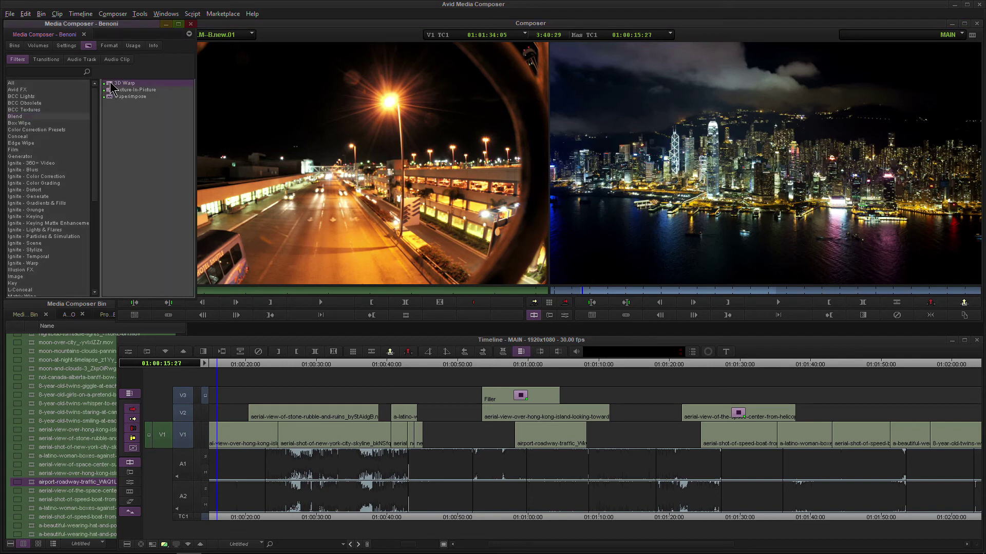
# Add 3D Warp to the Hong Kong aerial on V1 at 165 scaling and store it in the bin as a preset
pyautogui.moveTo(150, 411); pyautogui.dragTo(237, 432)
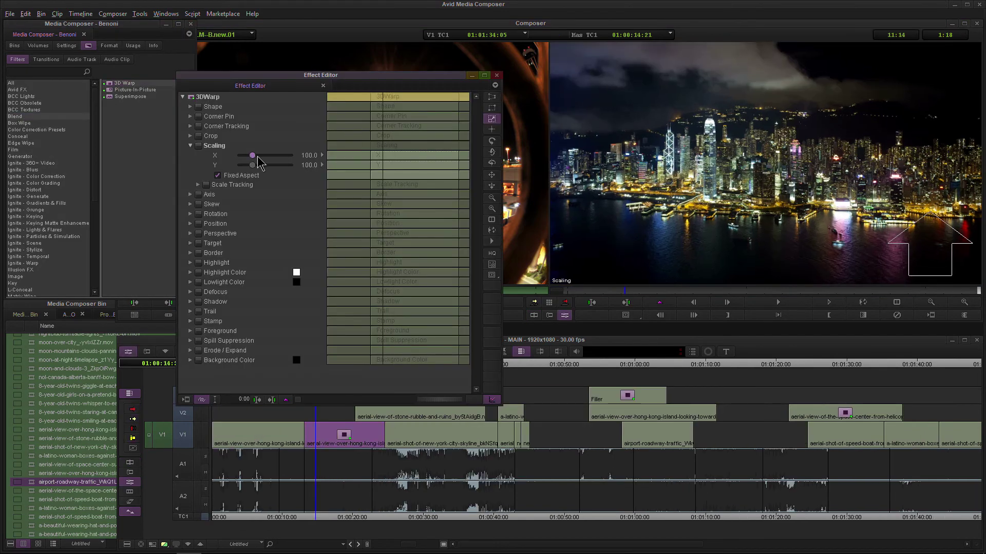
pyautogui.moveTo(262, 157); pyautogui.dragTo(260, 157)
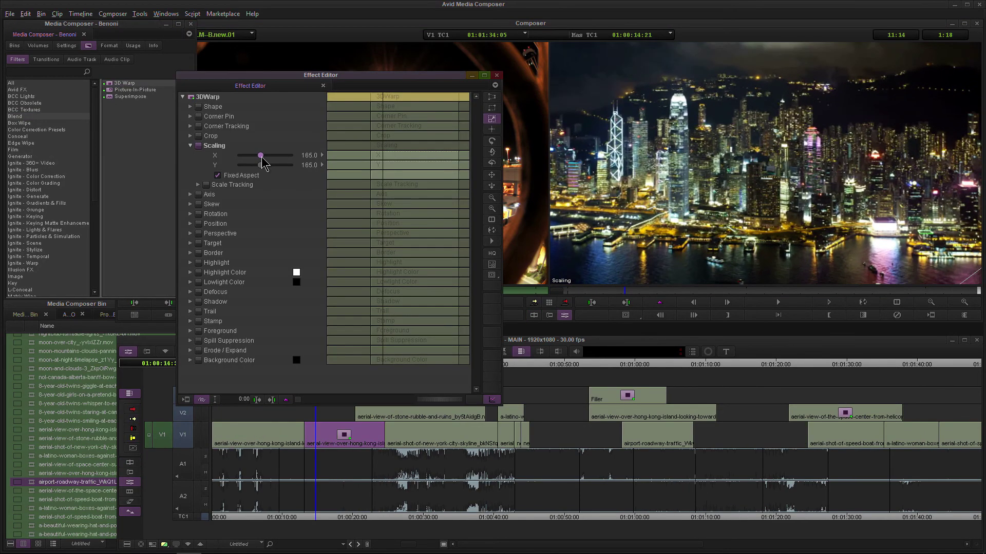
pyautogui.click(190, 224)
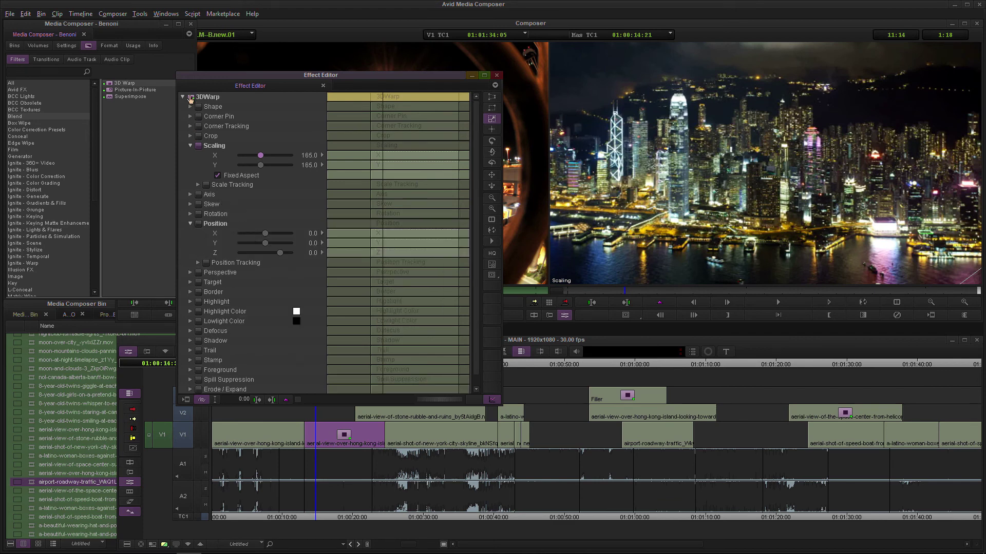
pyautogui.moveTo(190, 98); pyautogui.dragTo(77, 411)
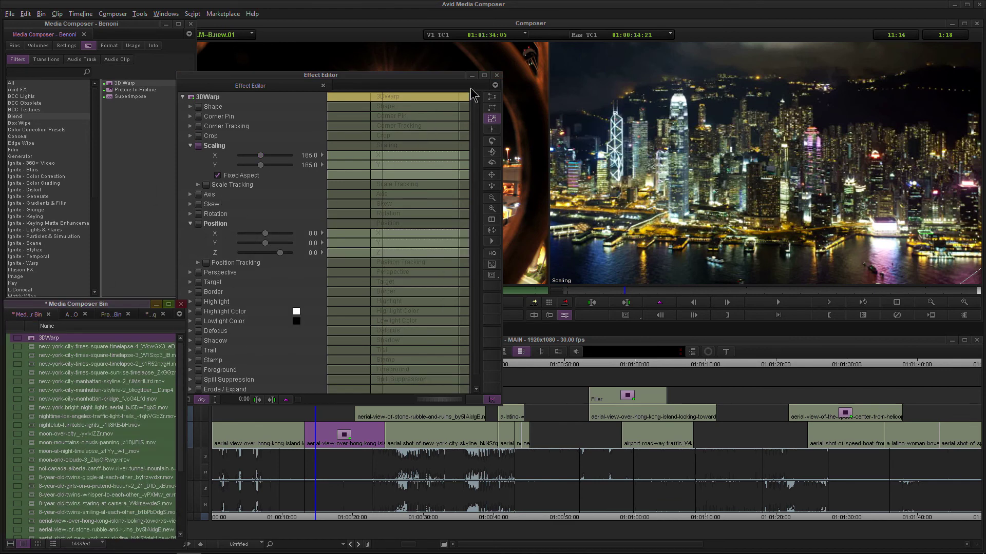
# Close the Effect Editor, test the 3DWarp preset on the first V1 clip around 01:00:14:16, then undo it
pyautogui.click(496, 75)
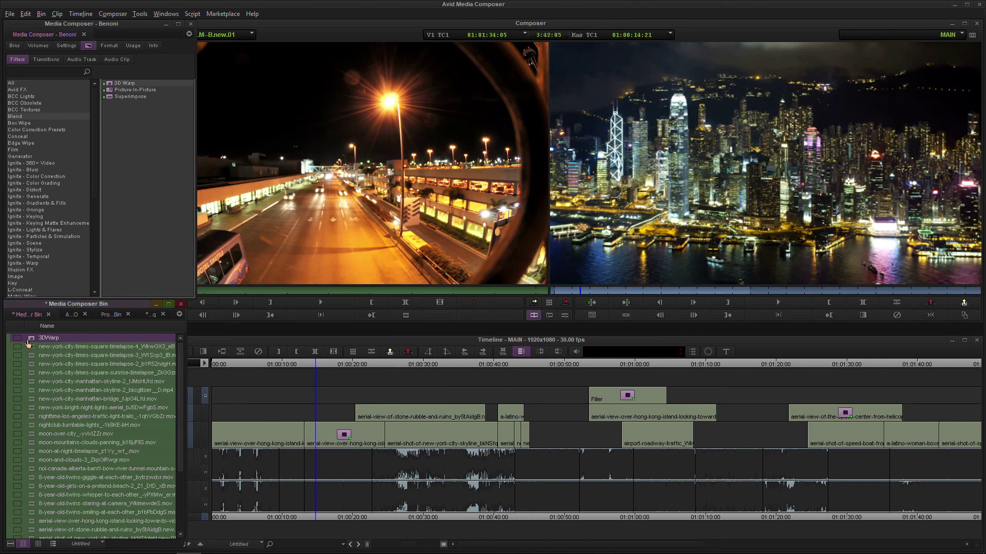
pyautogui.moveTo(28, 344); pyautogui.dragTo(278, 425)
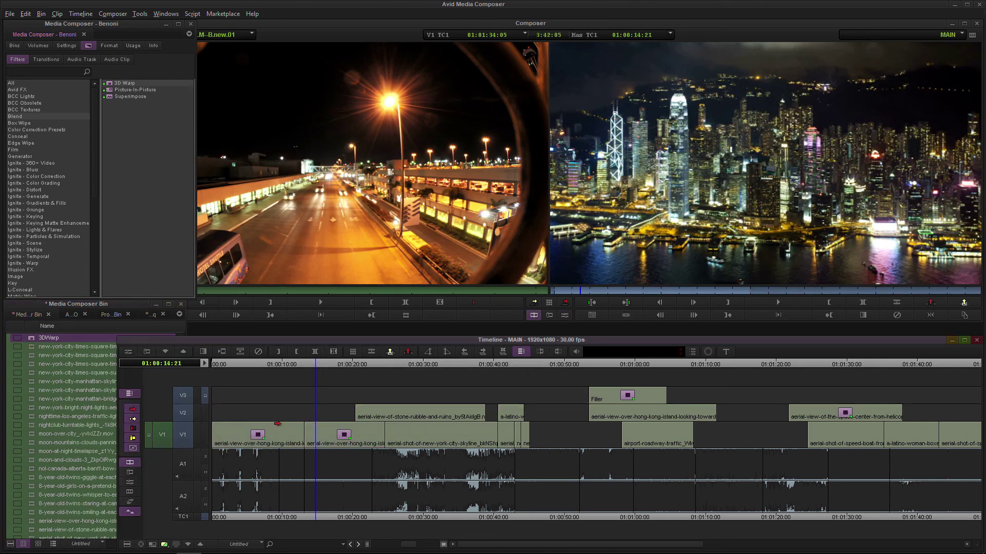
pyautogui.click(314, 385)
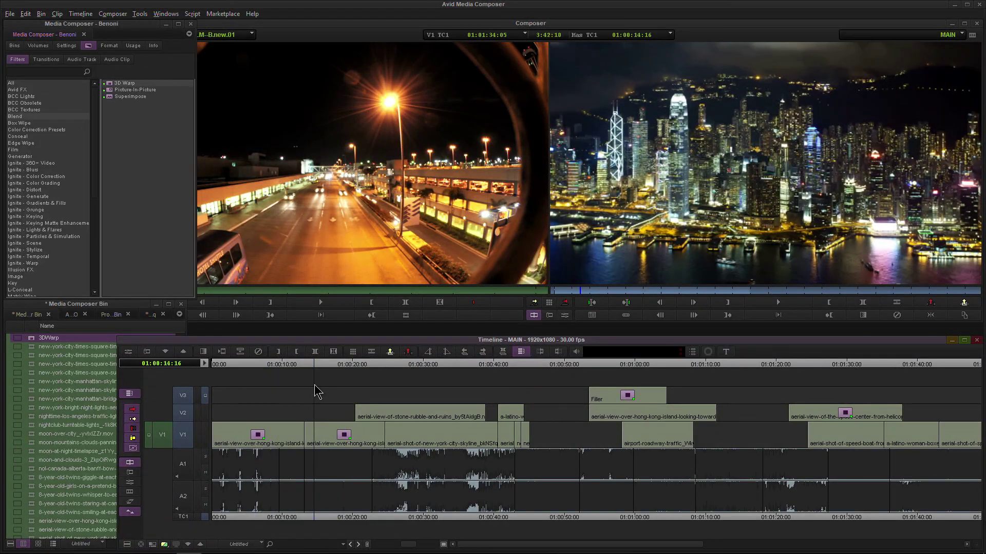
pyautogui.moveTo(314, 384); pyautogui.dragTo(326, 384)
pyautogui.hotkey('ctrl', 'z')
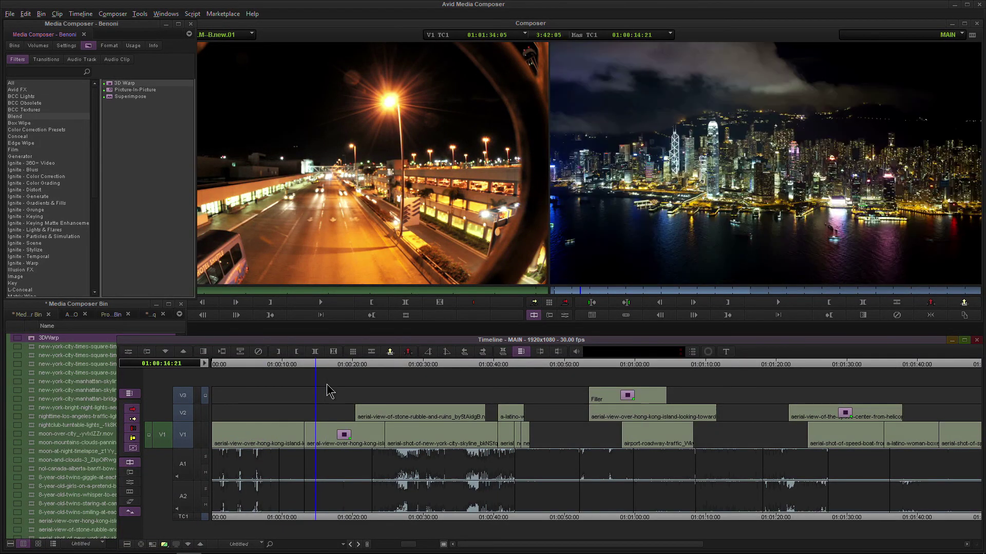